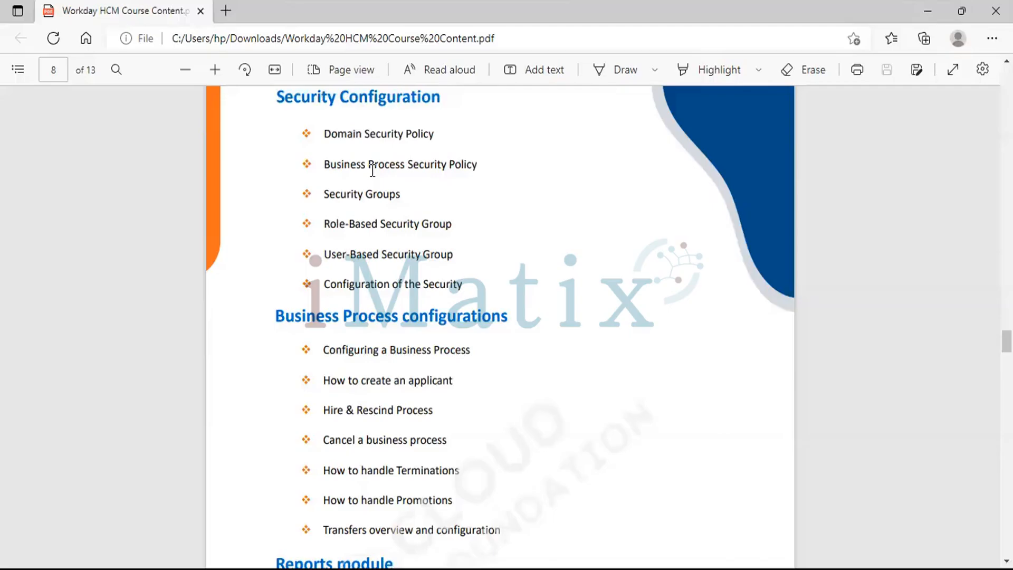
pyautogui.moveTo(324, 164); pyautogui.dragTo(493, 165)
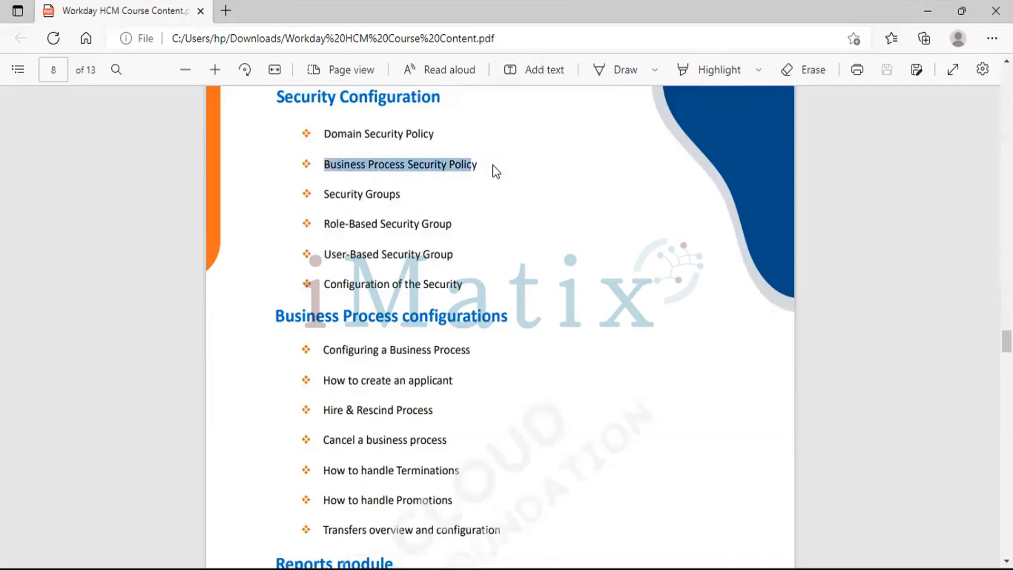
pyautogui.click(496, 172)
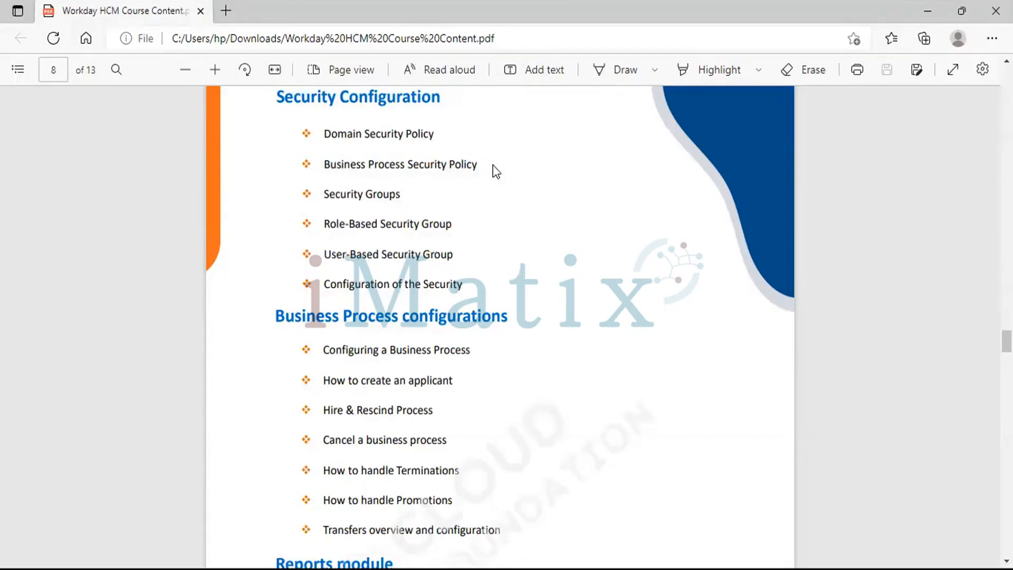
# - Switch from the course PDF to Workday, search for "Create Security" and open the Create Security Group task
pyautogui.click(926, 4)
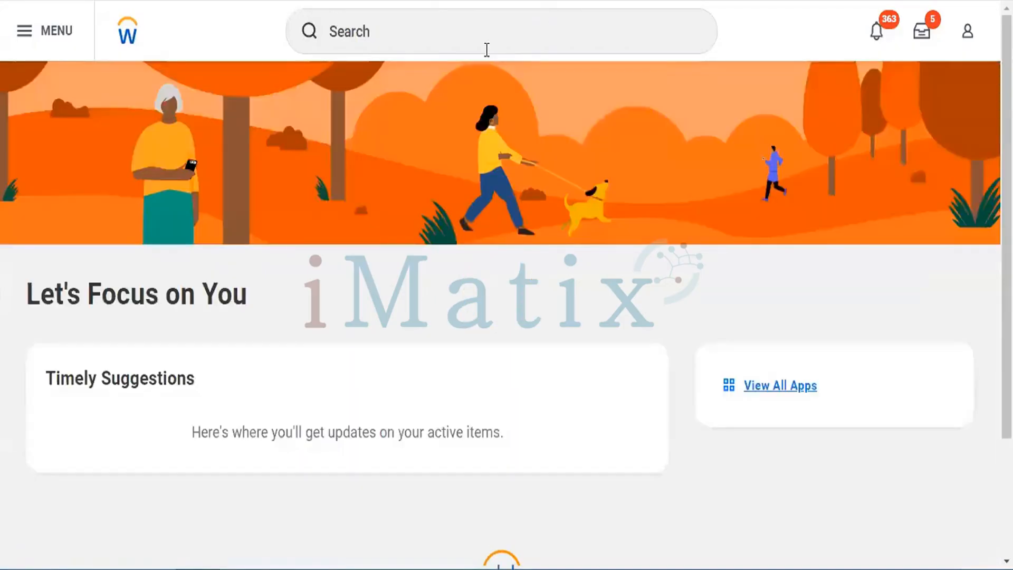
pyautogui.click(448, 38)
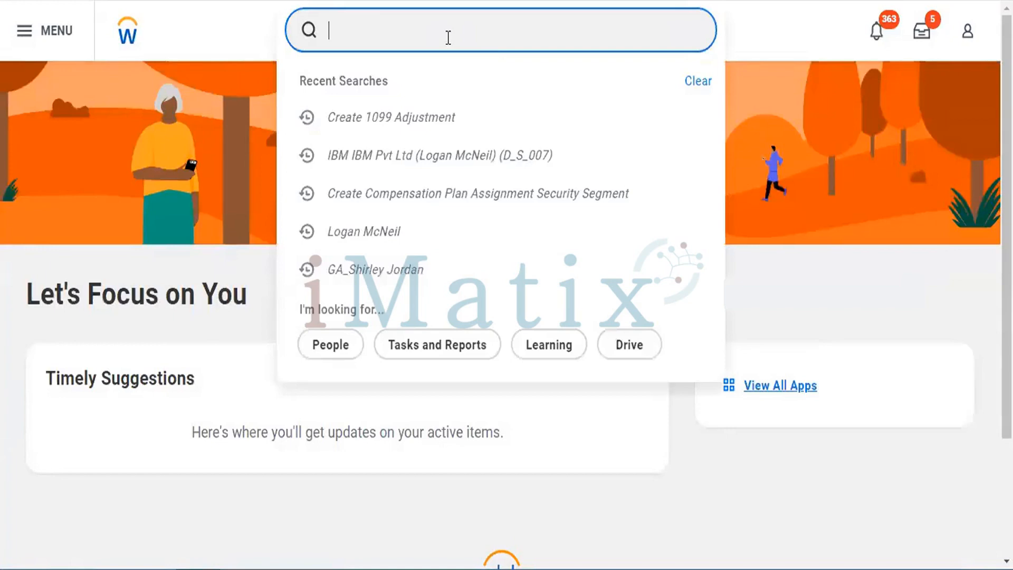
pyautogui.write('Create ')
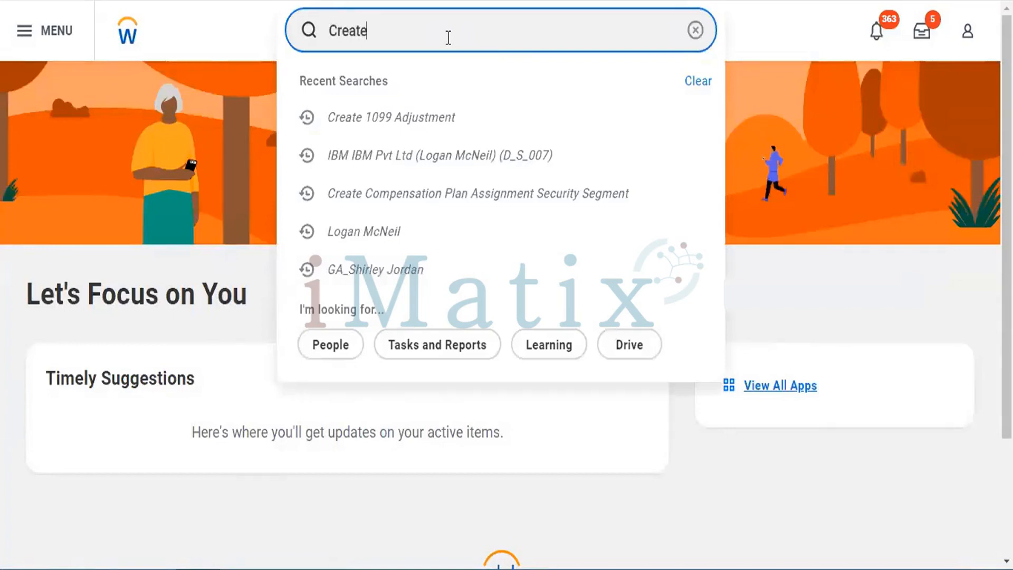
pyautogui.write('Security')
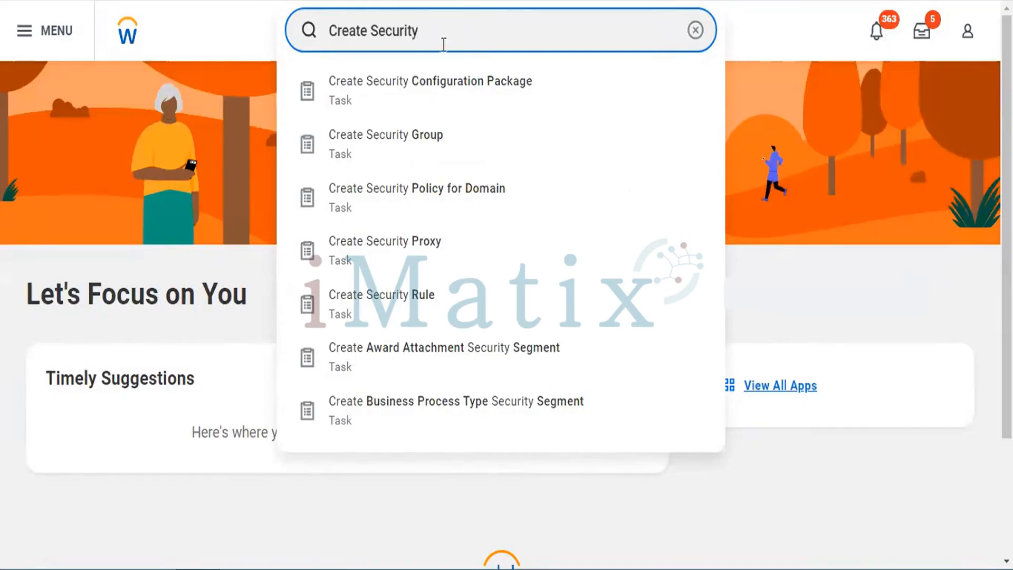
pyautogui.click(401, 136)
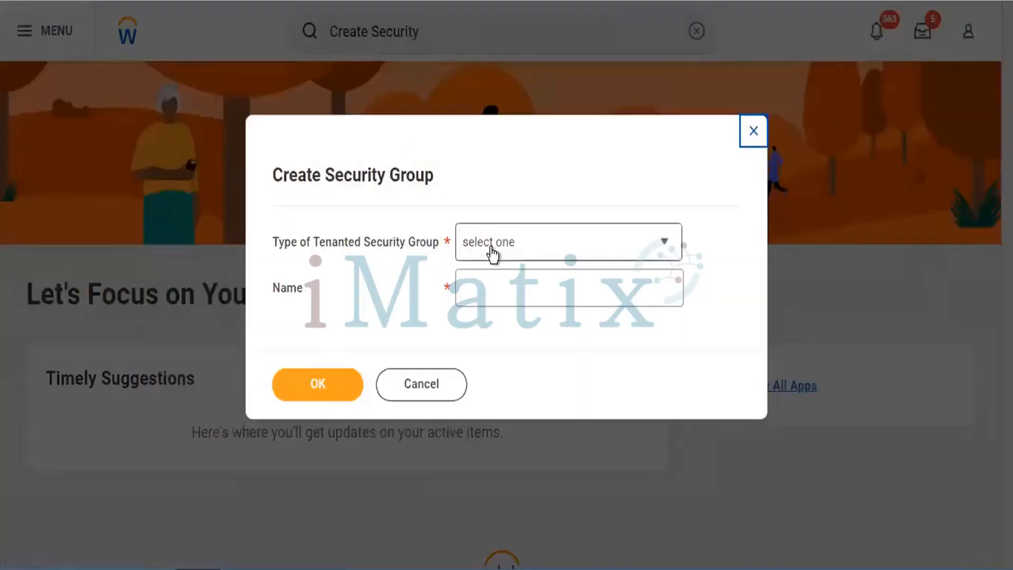
# - Choose Organization Membership Security Group (Constrained) as the type of tenanted security group
pyautogui.click(510, 251)
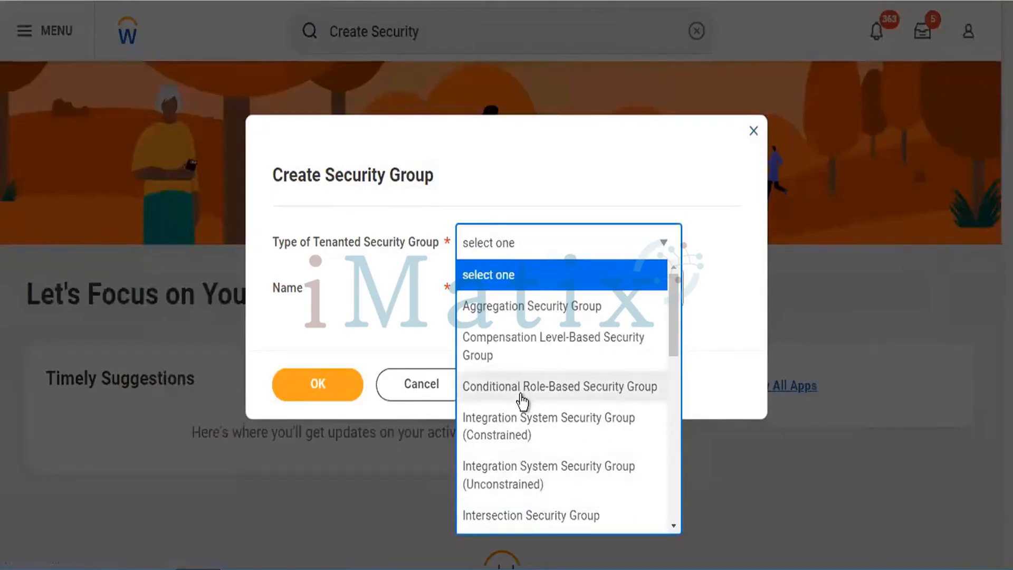
pyautogui.scroll(-10, 523, 401)
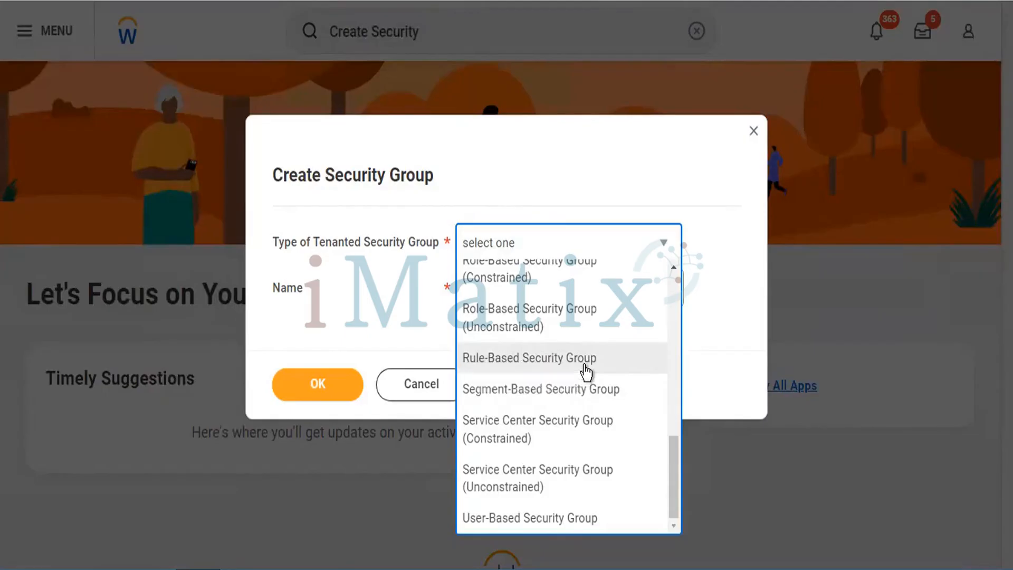
pyautogui.scroll(2, 585, 373)
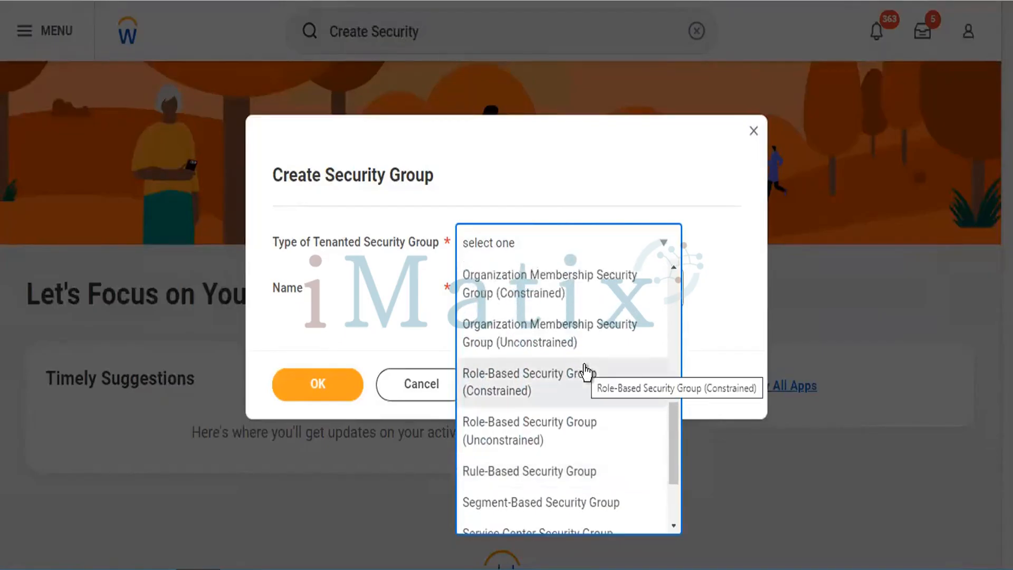
pyautogui.scroll(2, 586, 372)
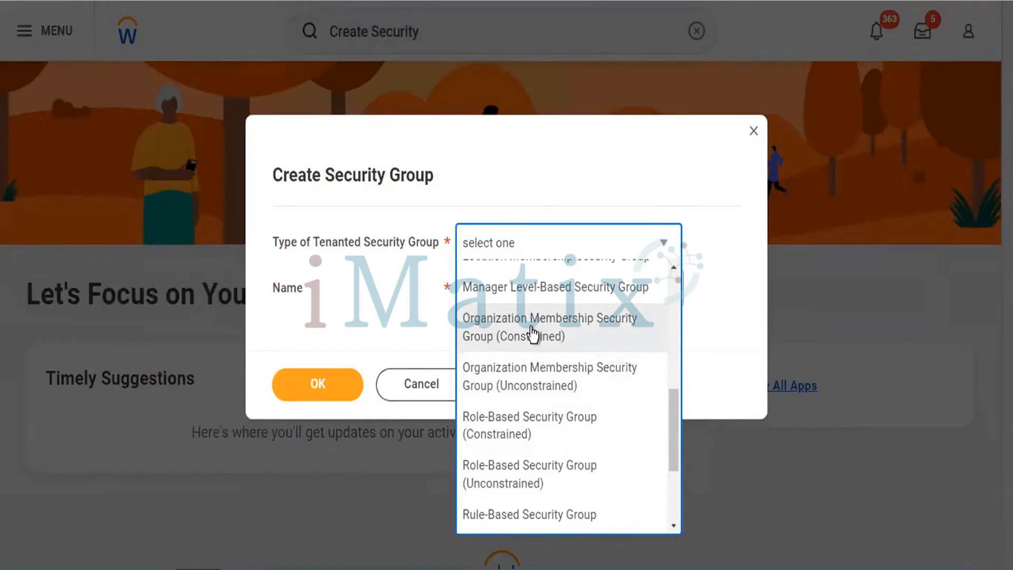
pyautogui.scroll(3, 532, 333)
pyautogui.scroll(2, 532, 333)
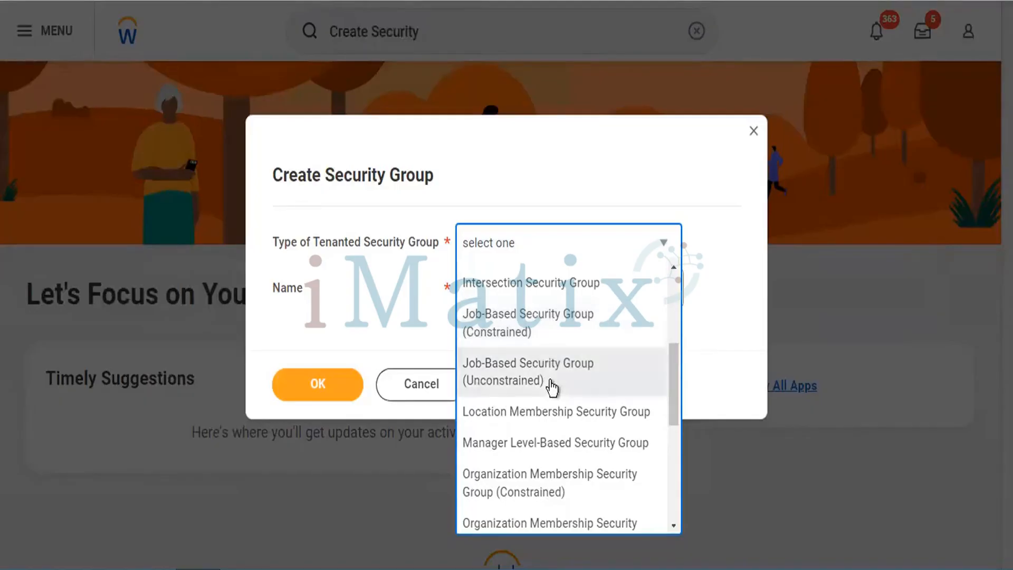
pyautogui.scroll(-3, 551, 389)
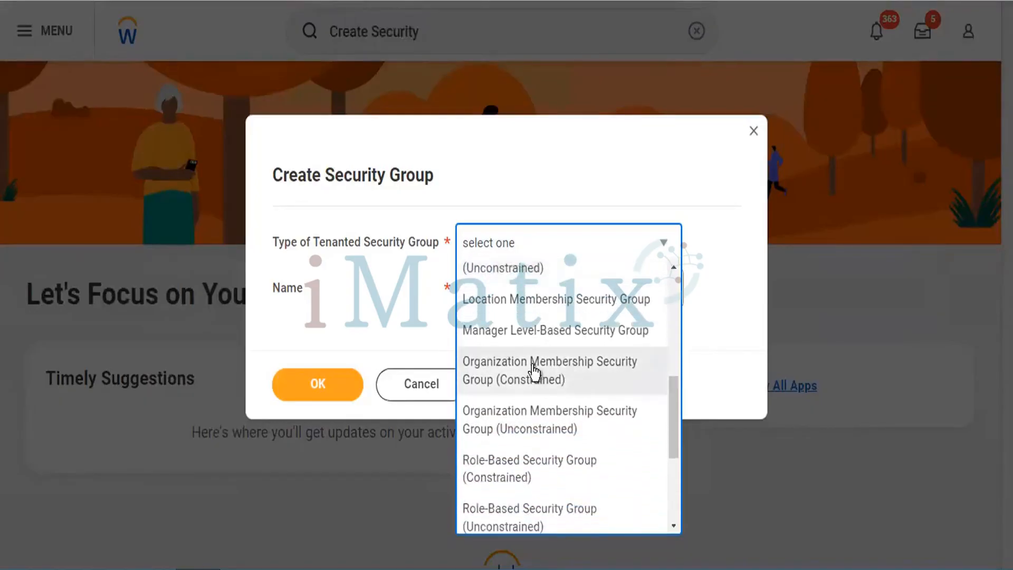
pyautogui.click(535, 372)
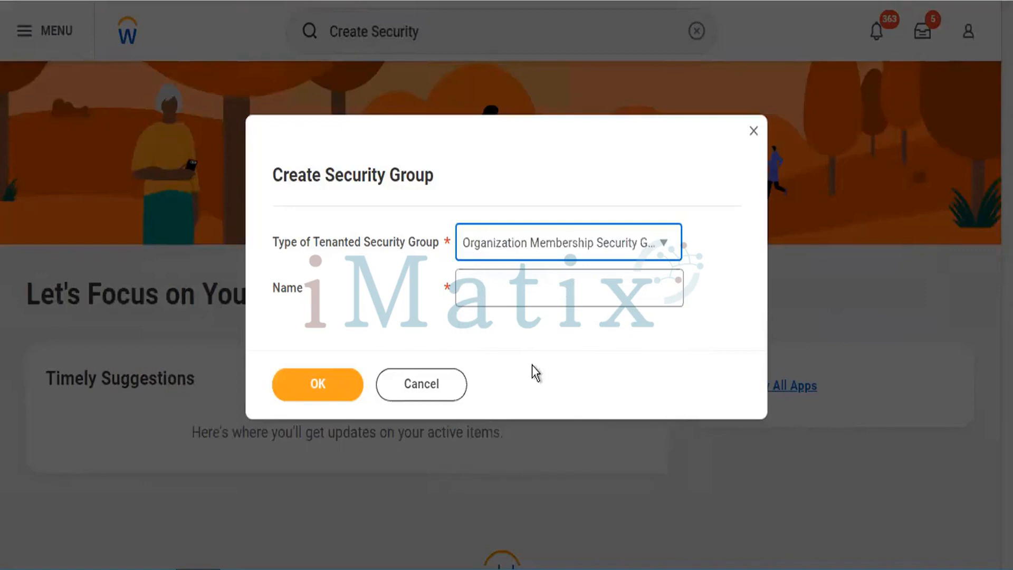
# - Name the new security group "CF Pvt Ltd." and proceed to its detailed settings
pyautogui.click(502, 290)
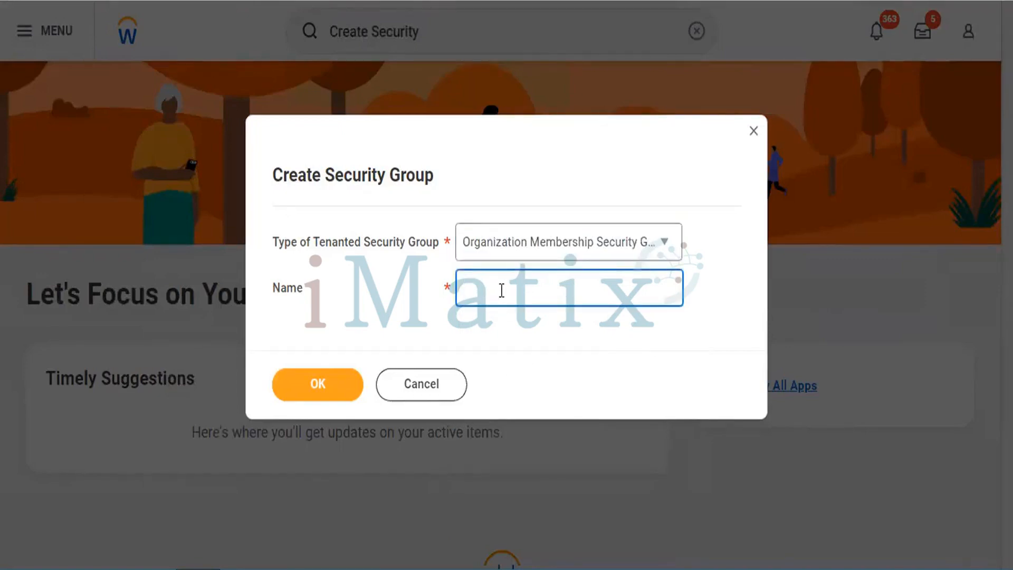
pyautogui.write('CF Pvt Ltd.')
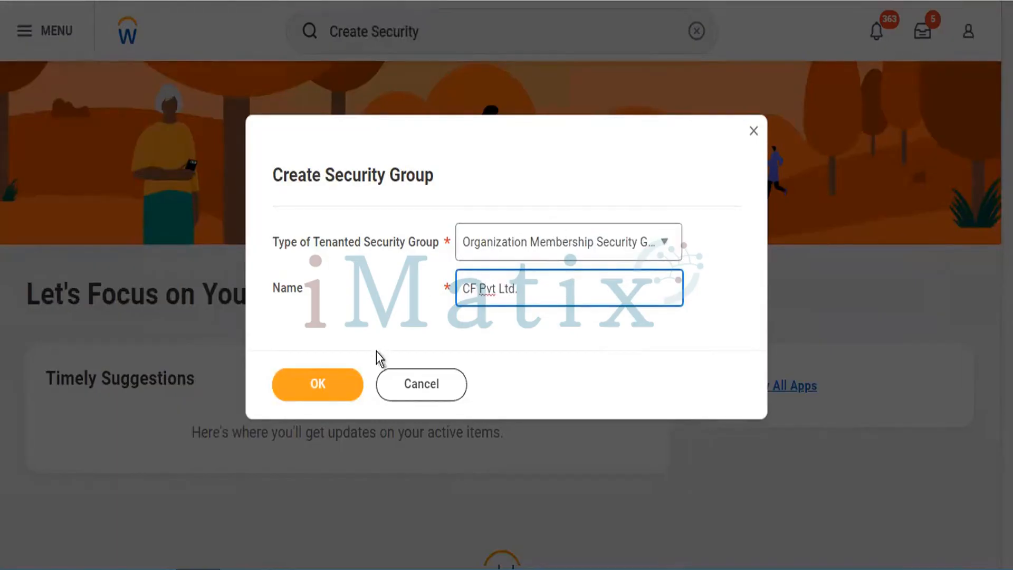
pyautogui.click(317, 394)
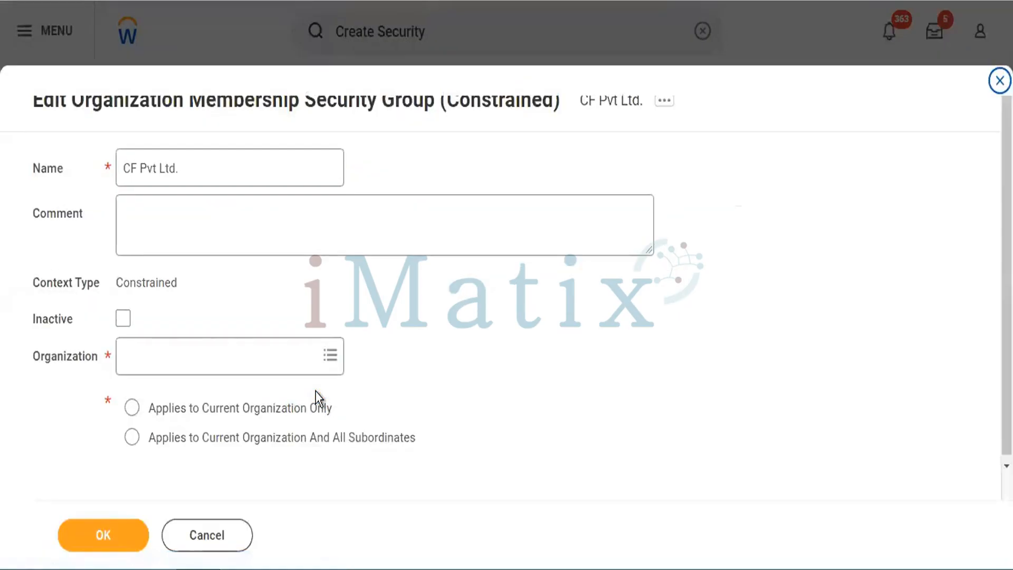
# - Begin the security group's comment with the heading "Org Security Key Points :-" followed by a blank line
pyautogui.scroll(-1, 480, 388)
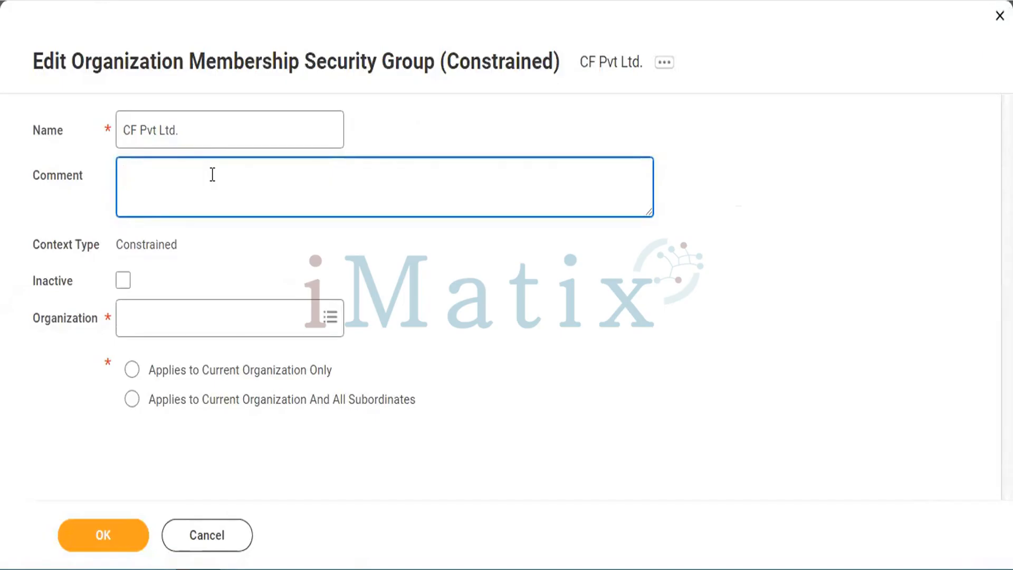
pyautogui.write('Org Security Key')
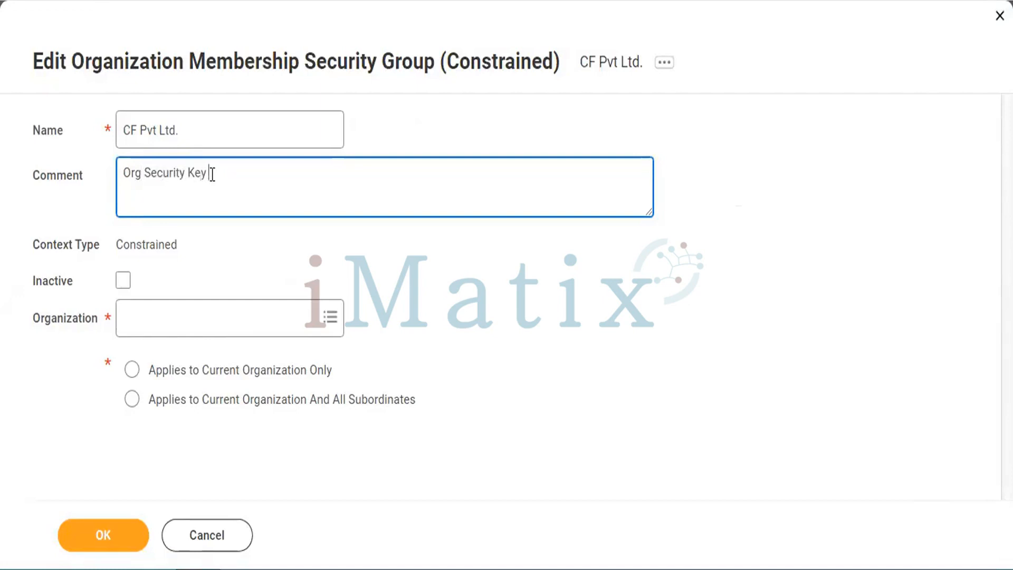
pyautogui.write(' foints :-')
pyautogui.press('Return')
pyautogui.press('Return')
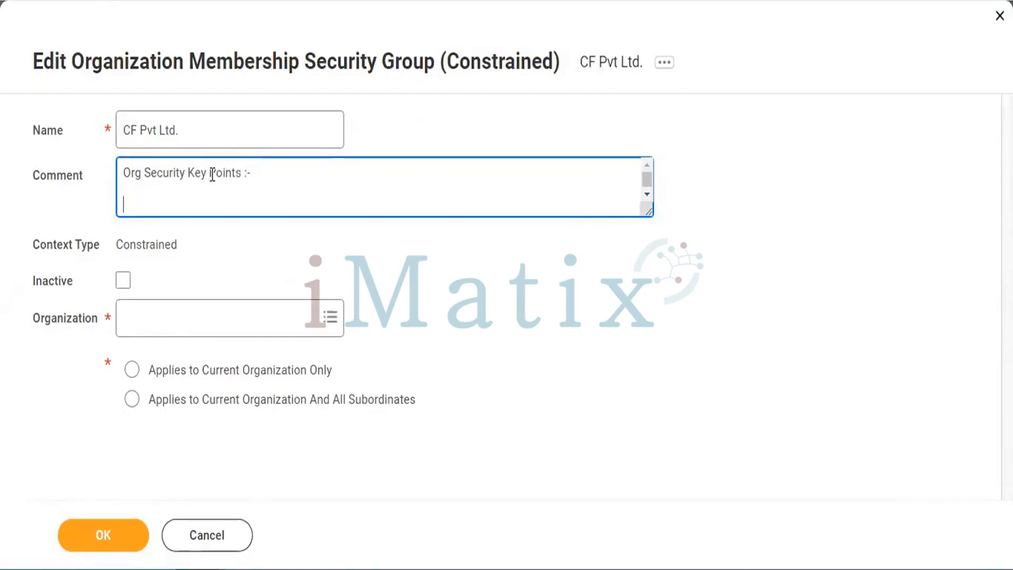
# - Add the first key point "* Emp should carry His ID Cards" below the heading in the comment
pyautogui.write('*')
pyautogui.click(359, 183)
pyautogui.write('Emp shoud')
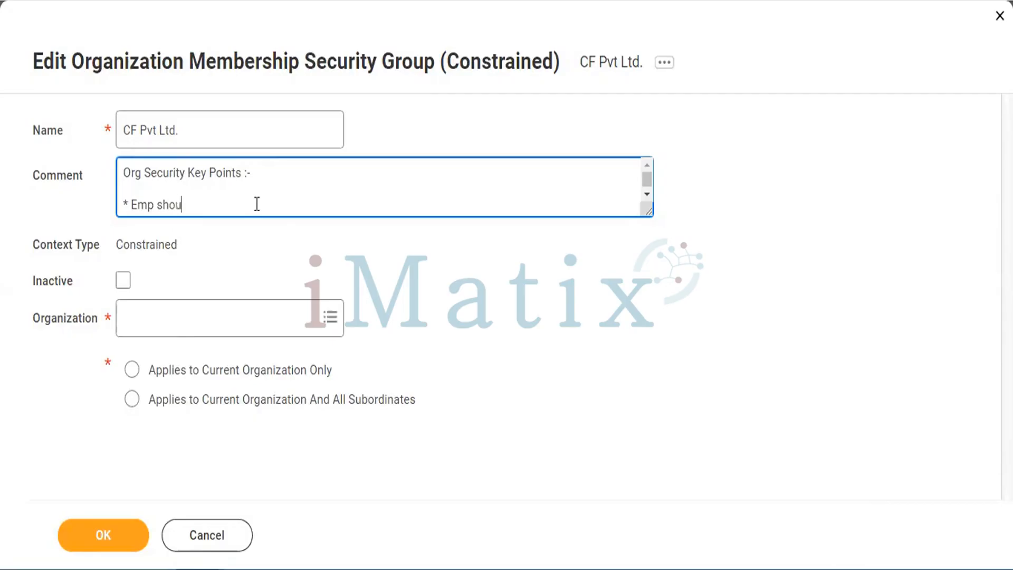
pyautogui.press('BackSpace')
pyautogui.press('BackSpace')
pyautogui.write('ld we')
pyautogui.press('BackSpace')
pyautogui.press('BackSpace')
pyautogui.write('carra')
pyautogui.press('BackSpace')
pyautogui.write('y ')
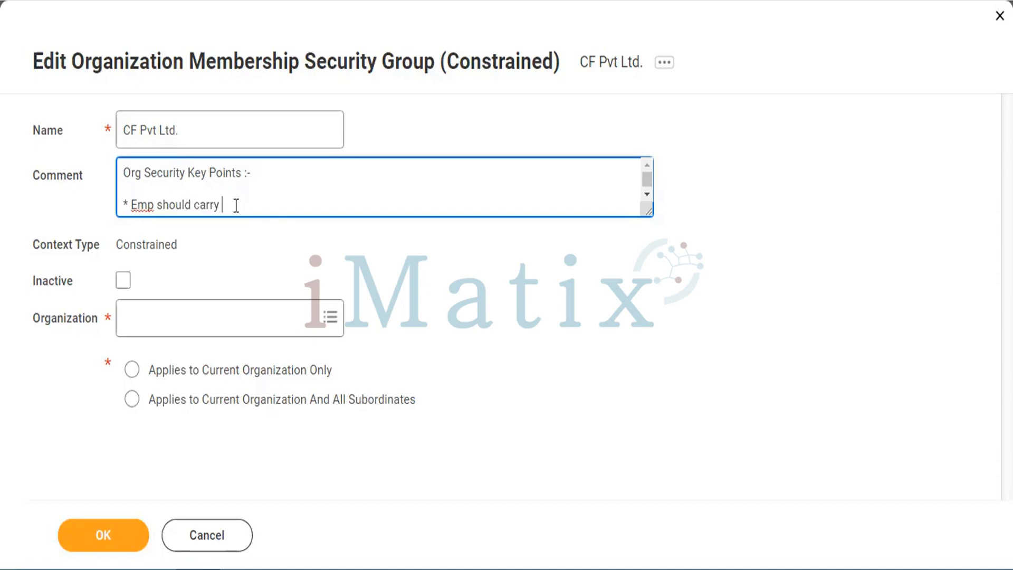
pyautogui.write('His ID Cards')
pyautogui.press('Return')
# - Add "* Emp cannot share his personal & Prof Details this colg and Co-Workers" and a placeholder bullet of x's to the comment
pyautogui.write('* ')
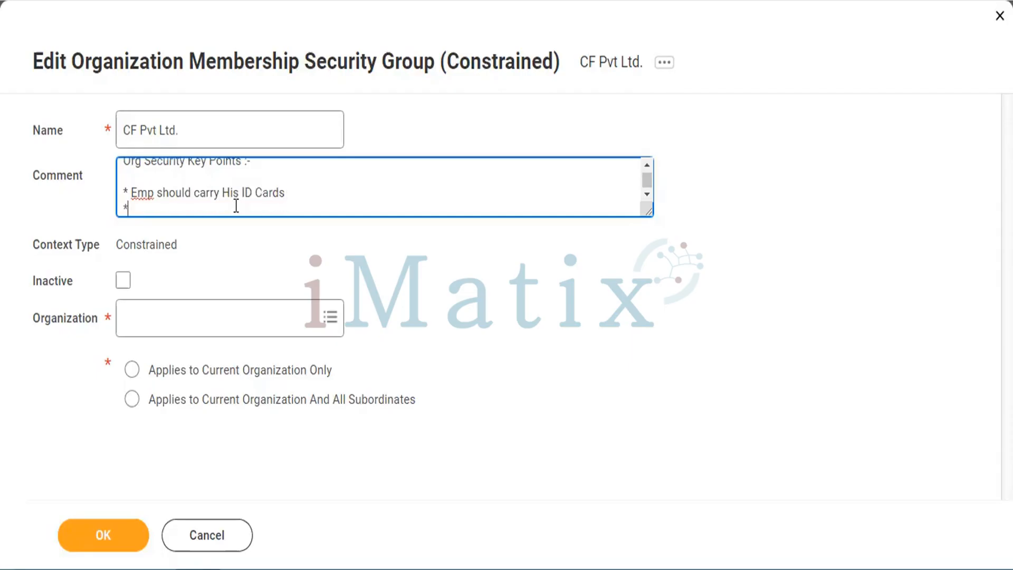
pyautogui.write('Emp Should')
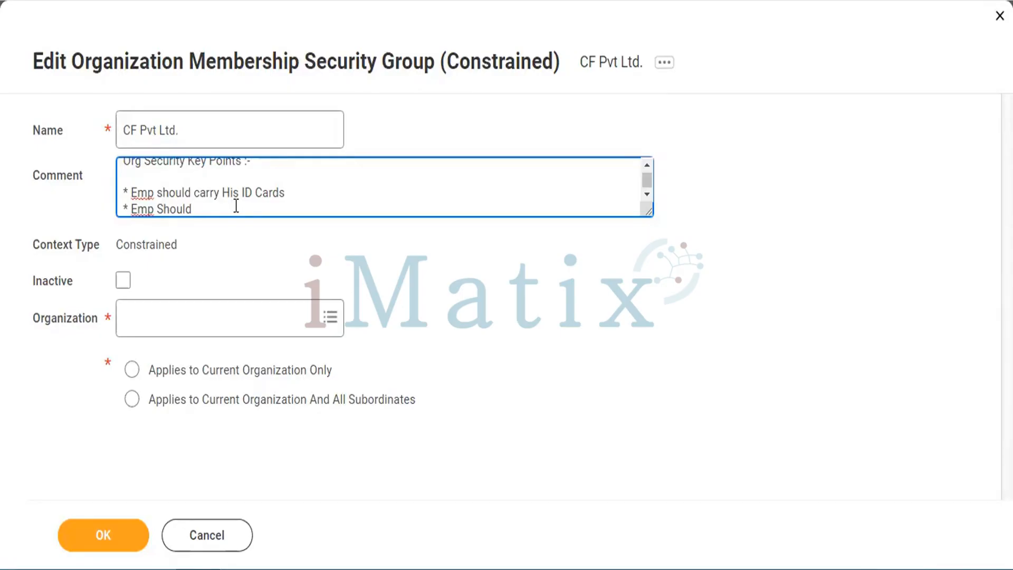
pyautogui.press('BackSpace')
pyautogui.press('BackSpace')
pyautogui.press('BackSpace')
pyautogui.press('BackSpace')
pyautogui.press('BackSpace')
pyautogui.press('BackSpace')
pyautogui.press('BackSpace')
pyautogui.write('cannot share his pers')
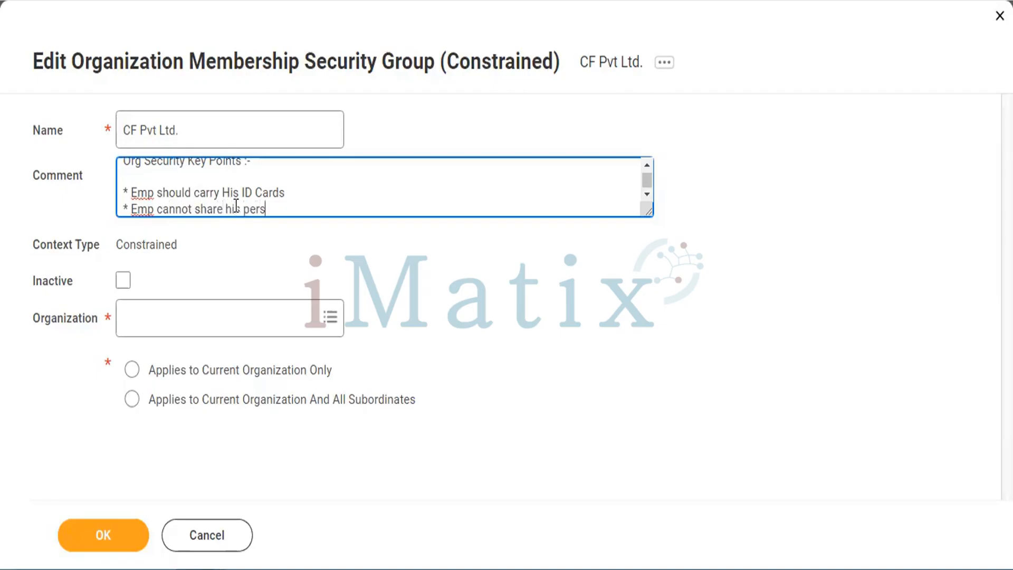
pyautogui.write('onal in')
pyautogui.press('BackSpace')
pyautogui.press('BackSpace')
pyautogui.write('& Prof Details')
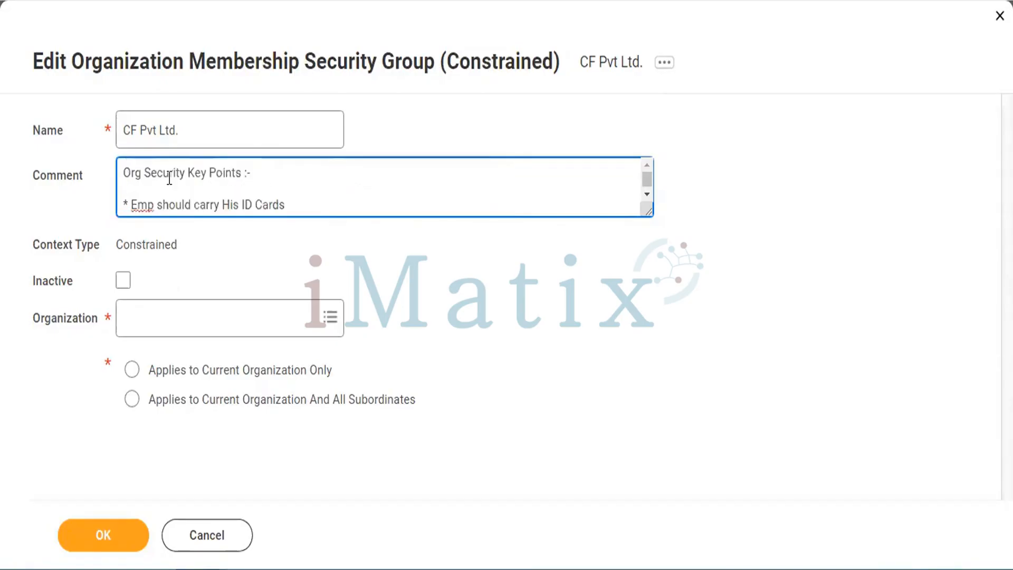
pyautogui.scroll(-1, 169, 180)
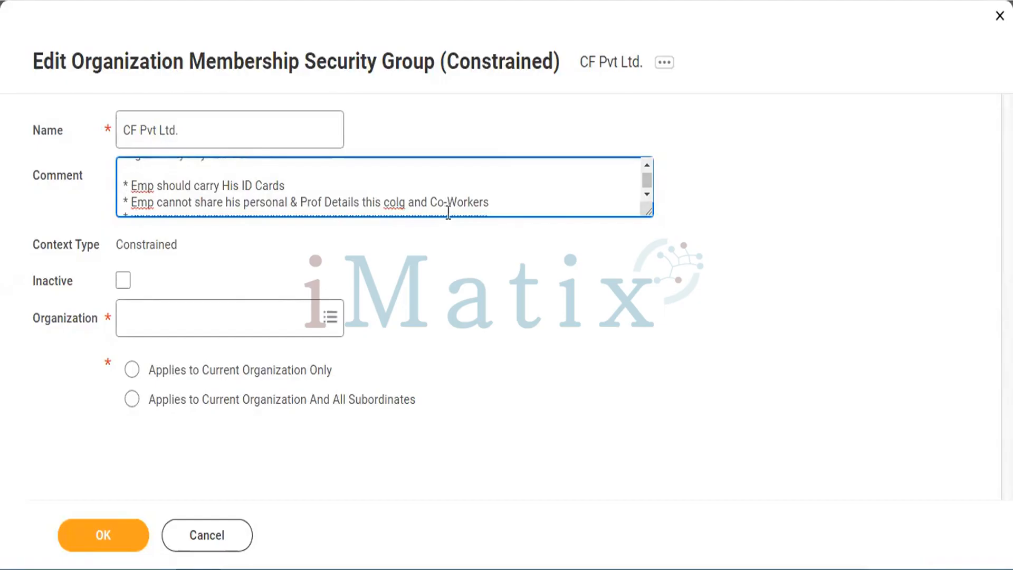
pyautogui.scroll(-1, 448, 212)
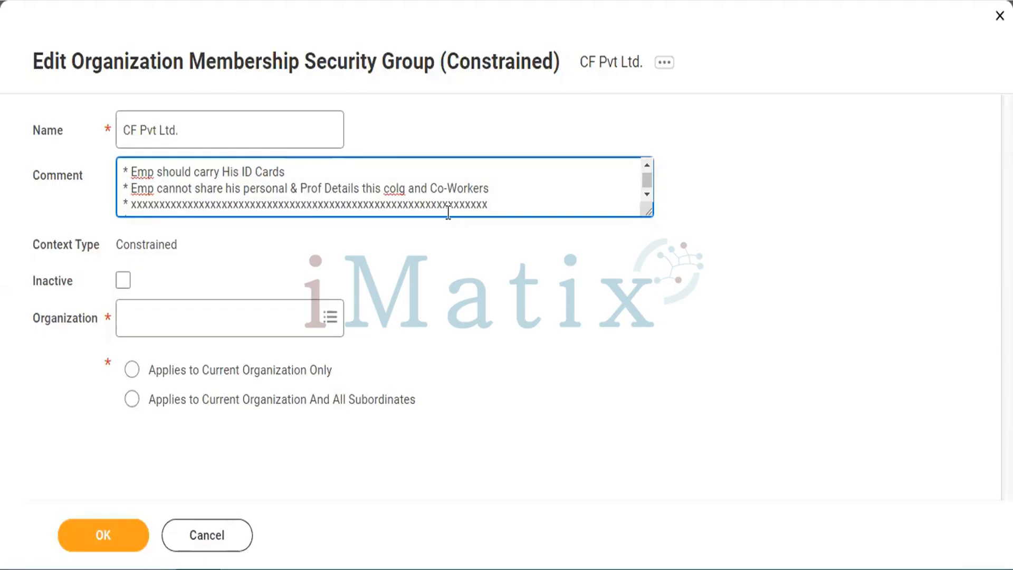
pyautogui.scroll(1, 448, 211)
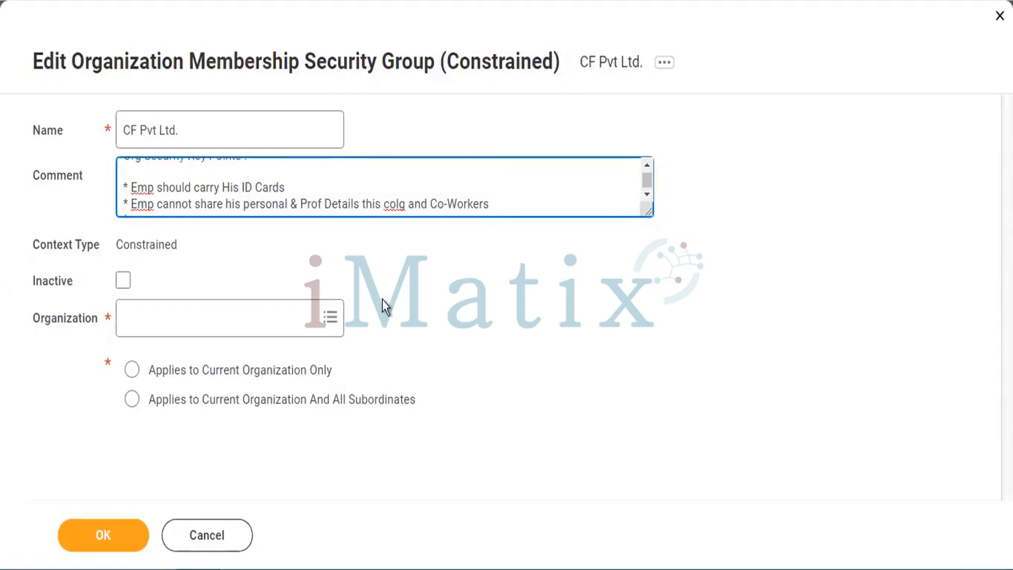
# - Set the organization to the favorite GMS USA Global Modern Services,USA and make the group apply to the current organization only
pyautogui.click(287, 328)
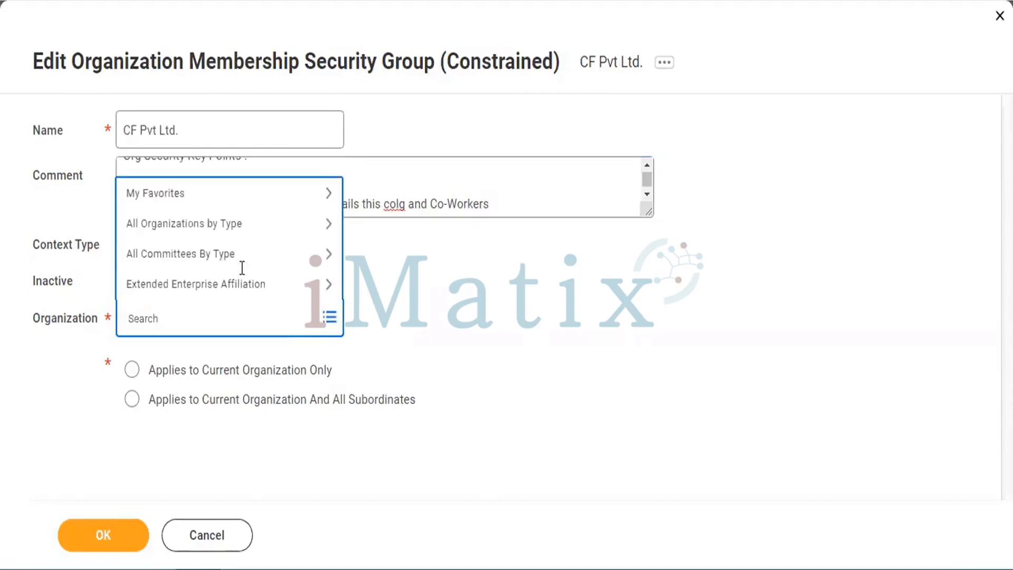
pyautogui.click(193, 194)
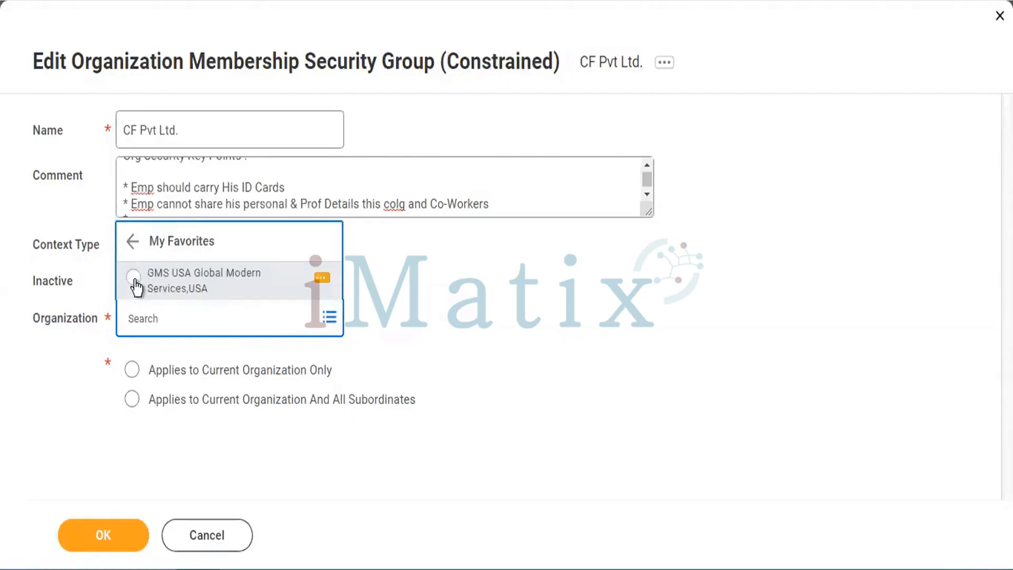
pyautogui.click(135, 279)
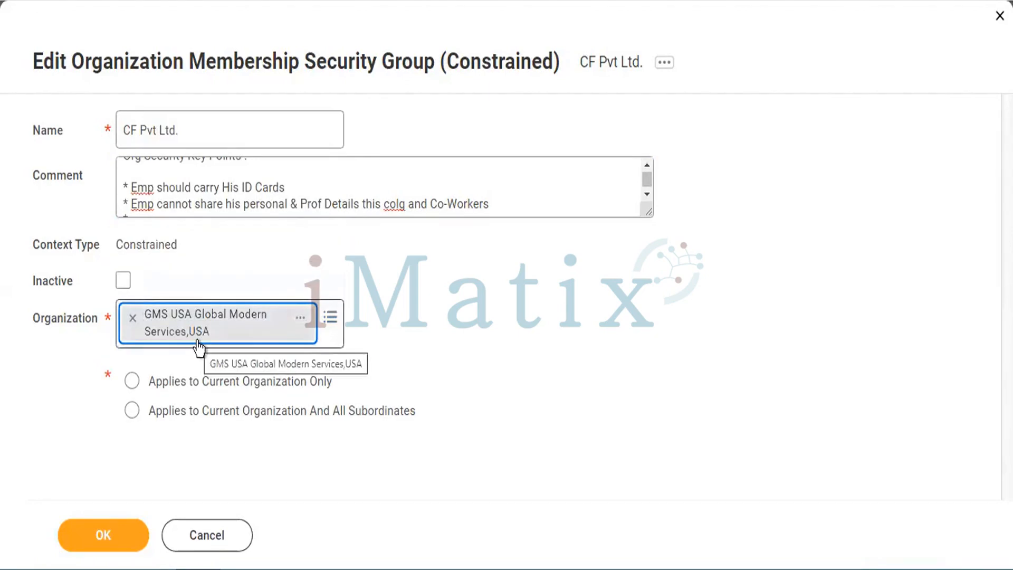
pyautogui.doubleClick(153, 131)
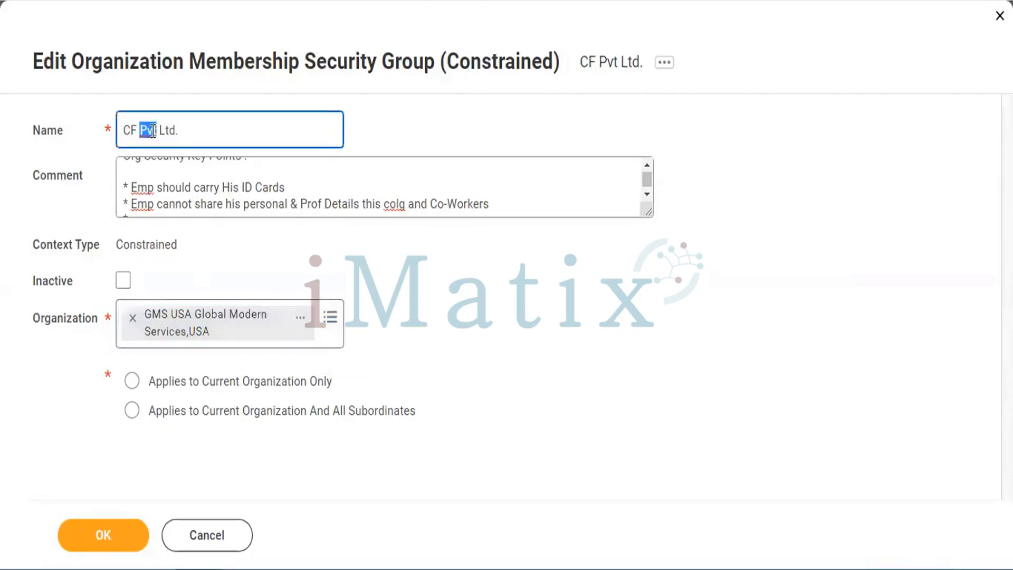
pyautogui.tripleClick(153, 132)
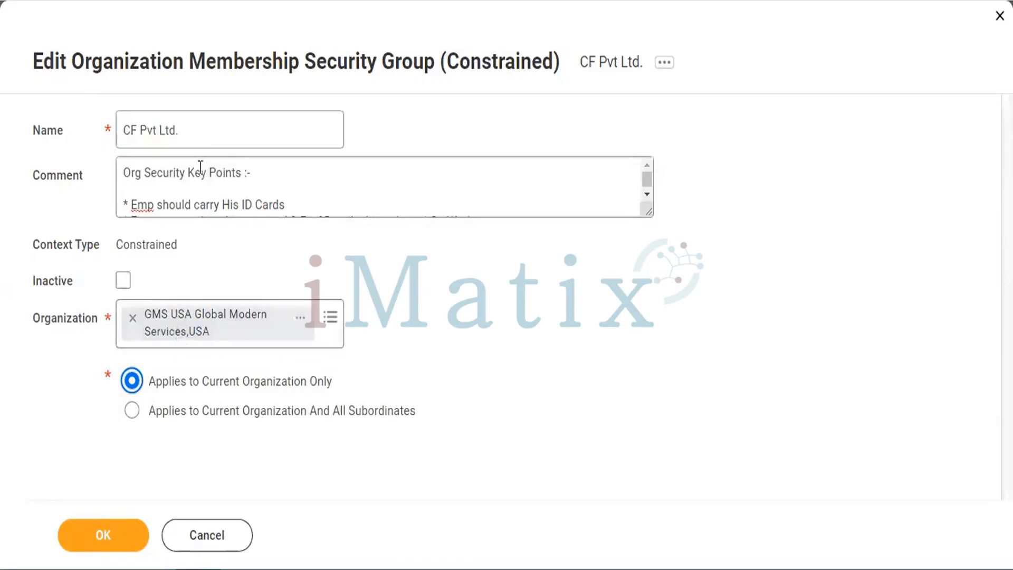
pyautogui.tripleClick(164, 128)
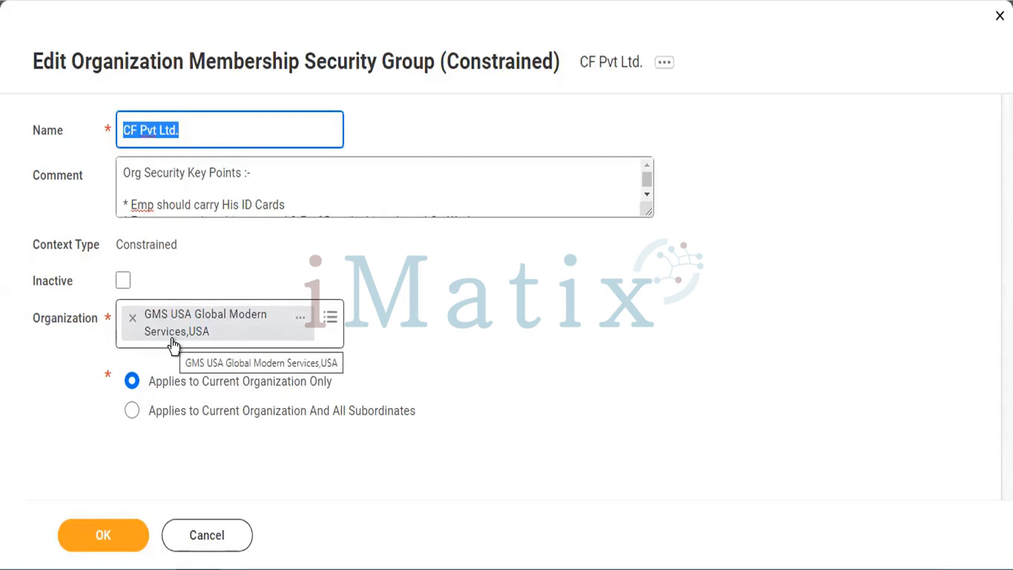
# - Clear the security group's organization and search for "CF Pvt Ltd" as its replacement
pyautogui.click(132, 318)
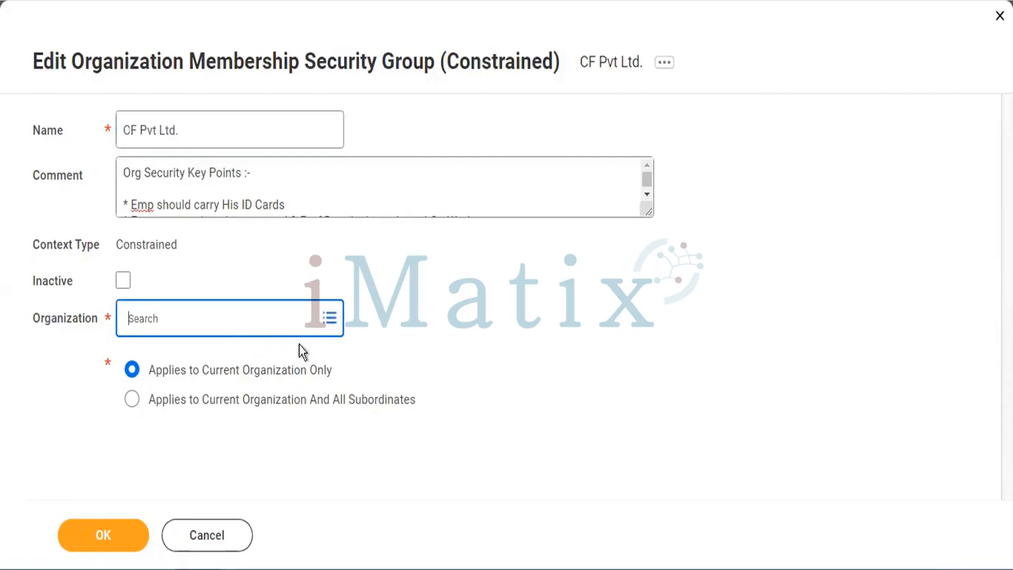
pyautogui.click(319, 326)
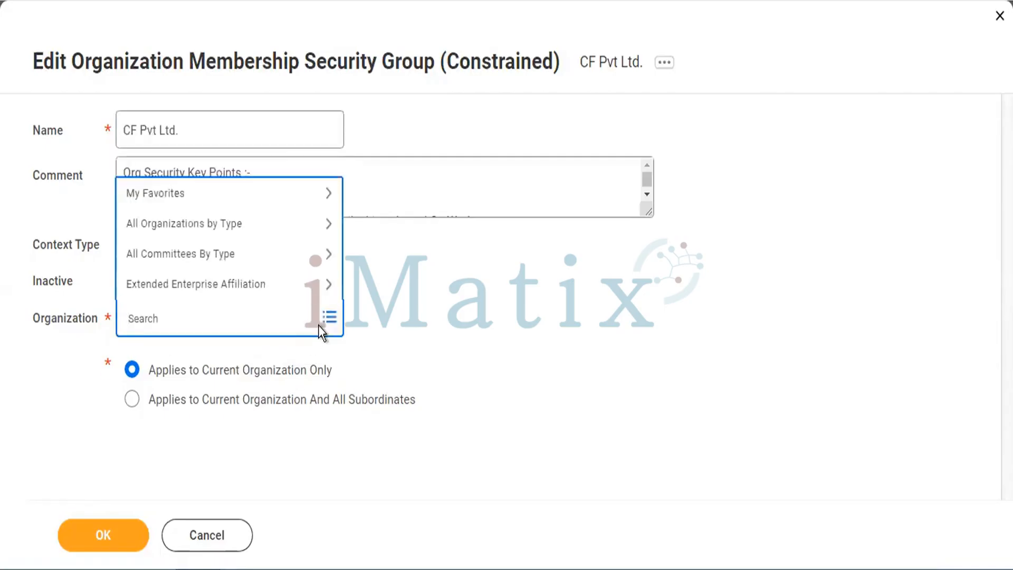
pyautogui.write('CF Pvt Ltd')
pyautogui.press('Return')
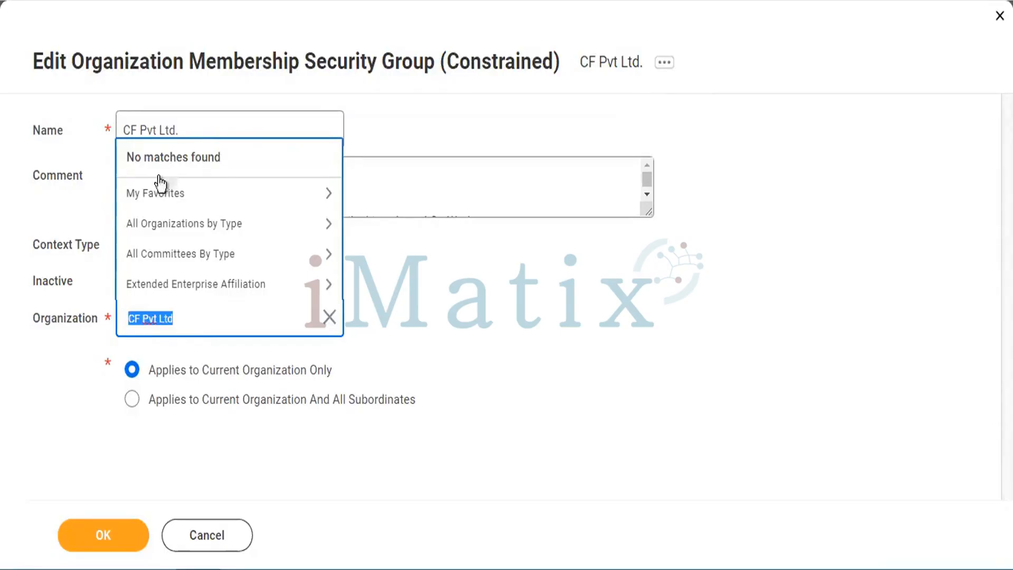
# - Set the organization to the favorite GMS USA Global Modern Services,USA and save the security group
pyautogui.click(138, 193)
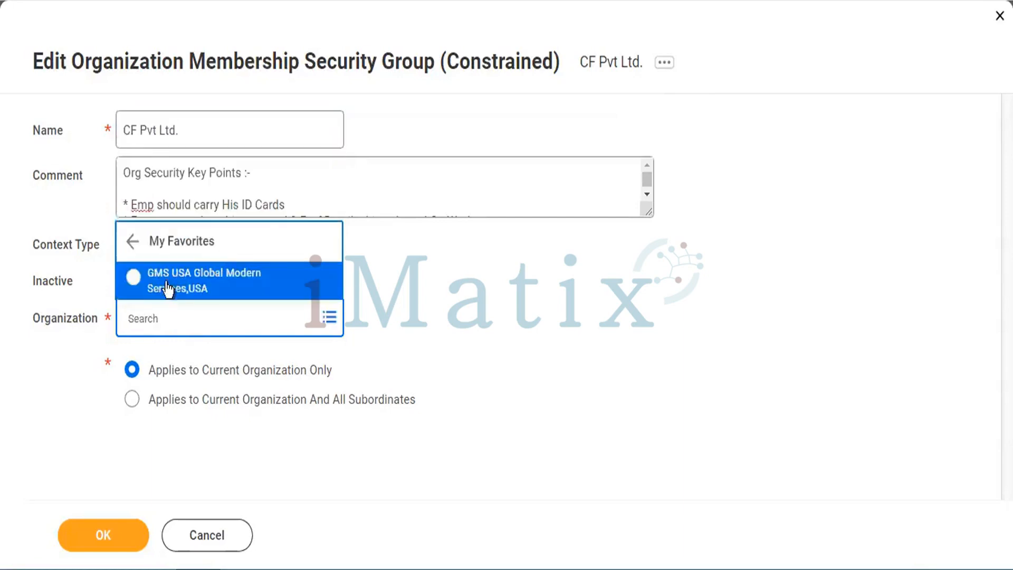
pyautogui.click(132, 281)
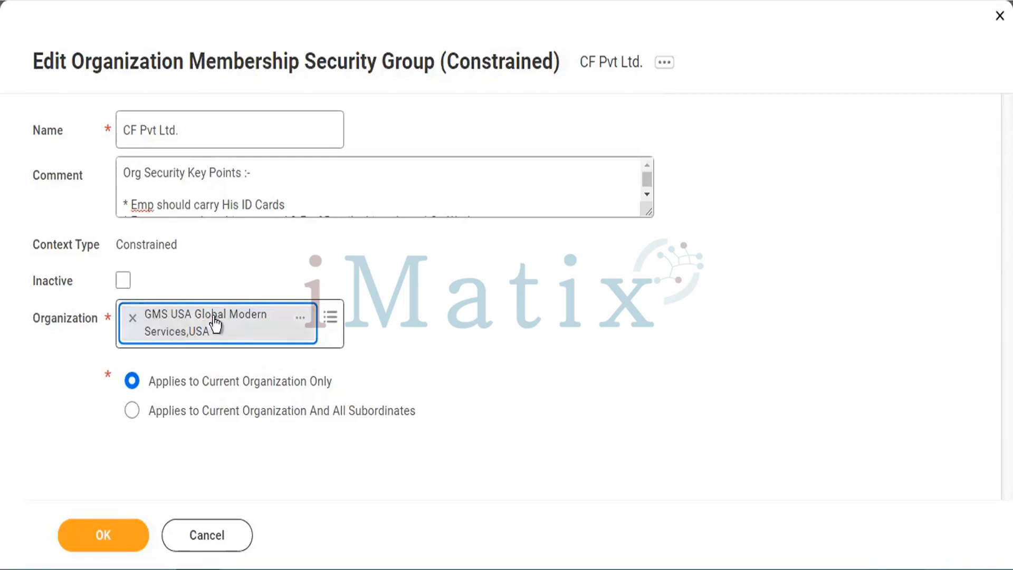
pyautogui.click(440, 485)
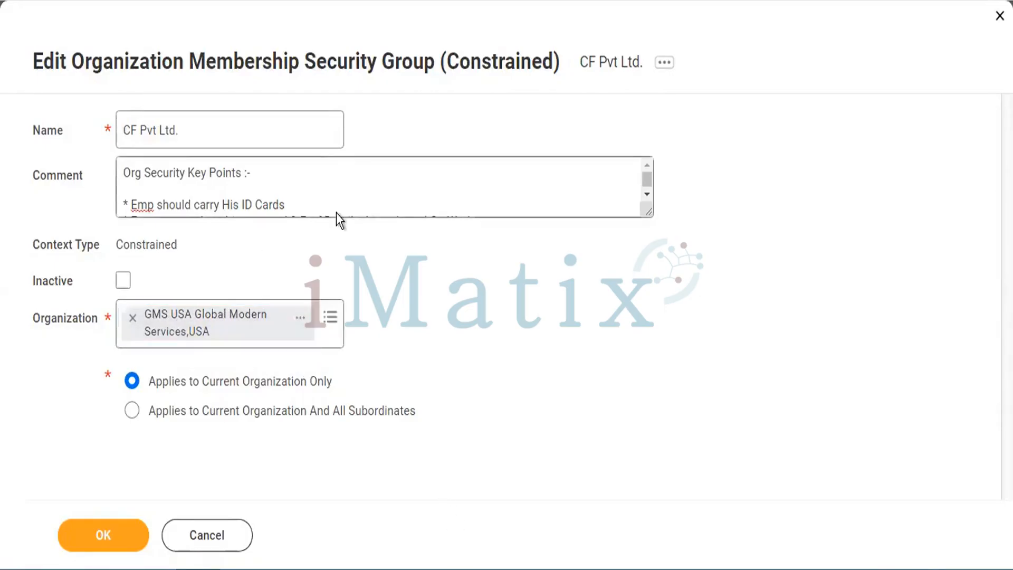
pyautogui.click(100, 543)
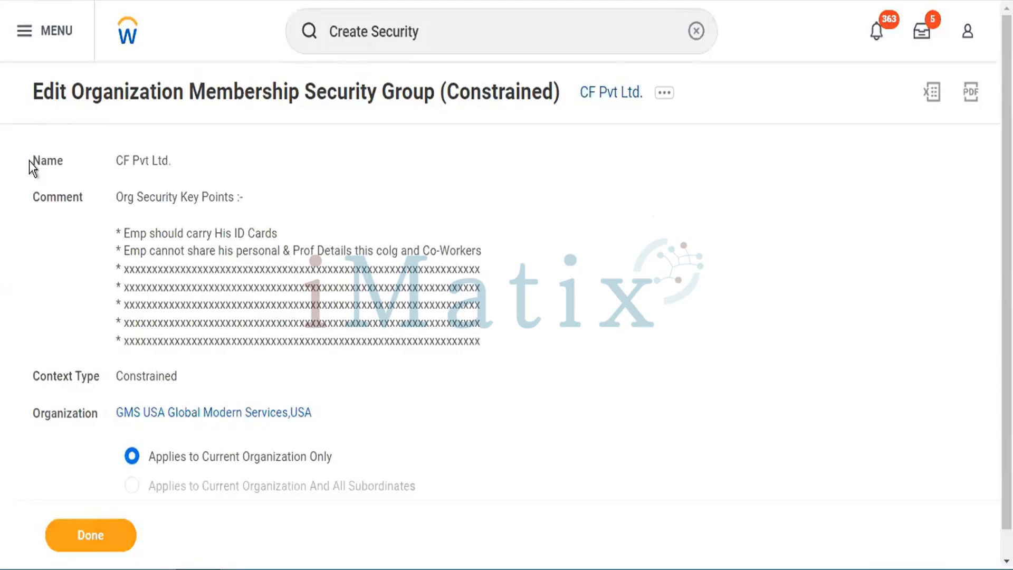
# - Review the saved security group's name, comment, context type and organization, and finish the edit task
pyautogui.moveTo(29, 163); pyautogui.dragTo(381, 384)
pyautogui.click(381, 391)
pyautogui.scroll(-1, 381, 384)
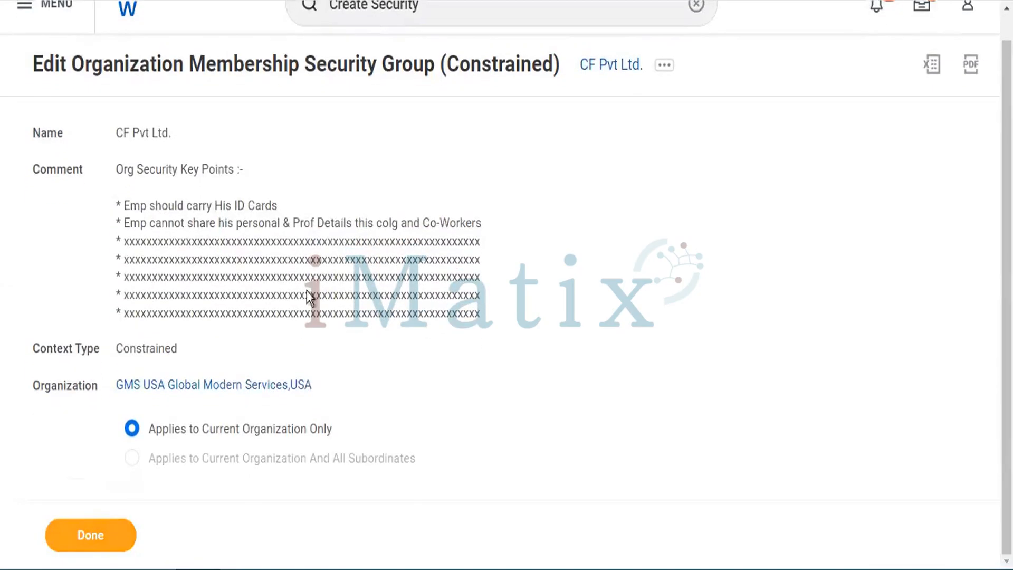
pyautogui.moveTo(120, 169); pyautogui.dragTo(321, 302)
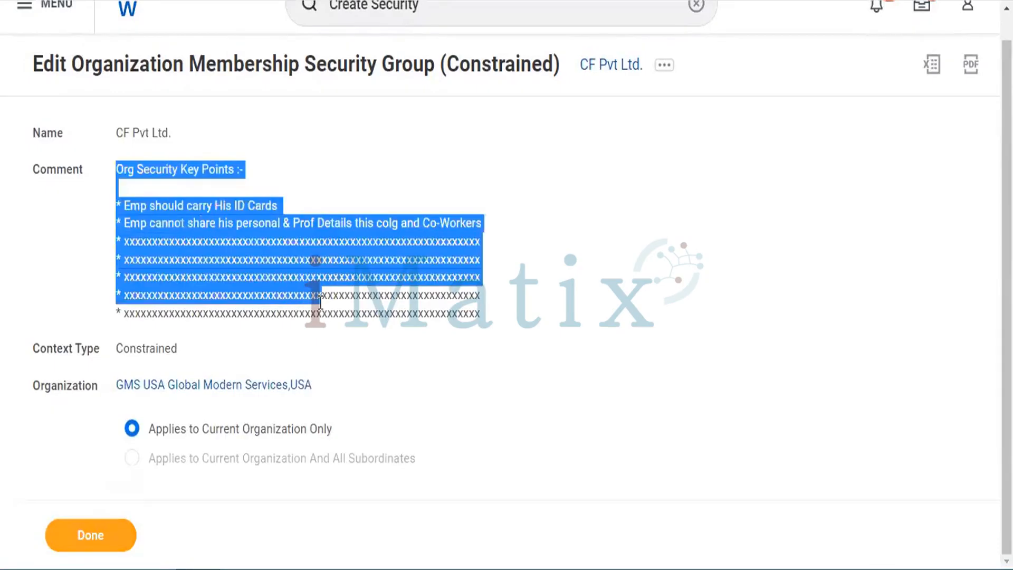
pyautogui.click(321, 302)
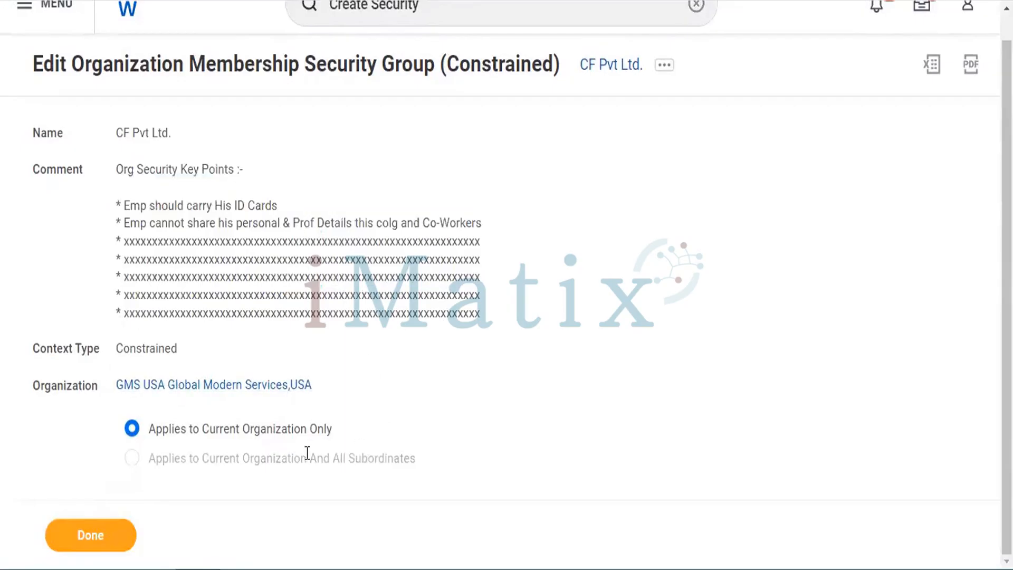
pyautogui.tripleClick(120, 128)
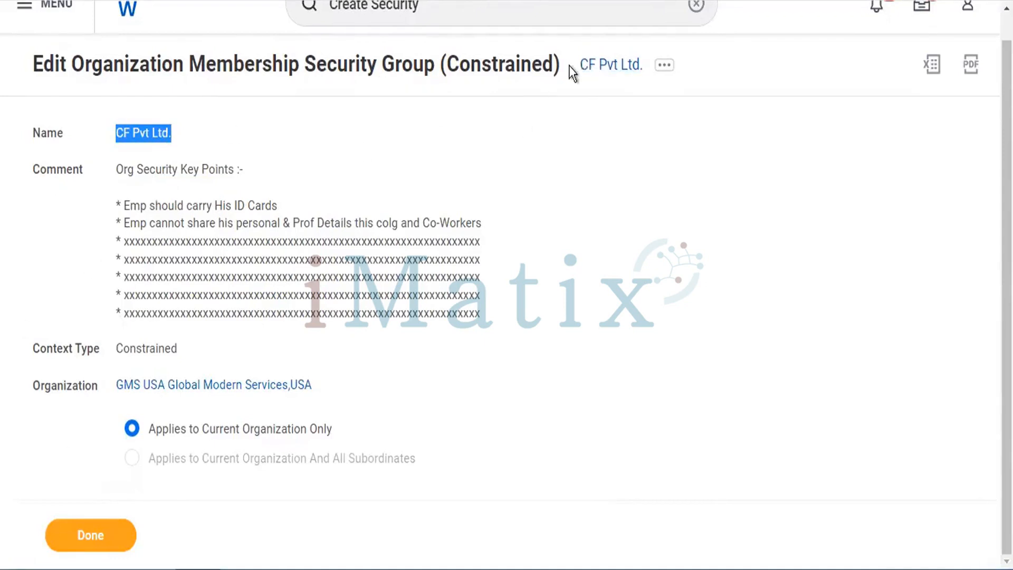
pyautogui.moveTo(569, 66); pyautogui.dragTo(680, 79)
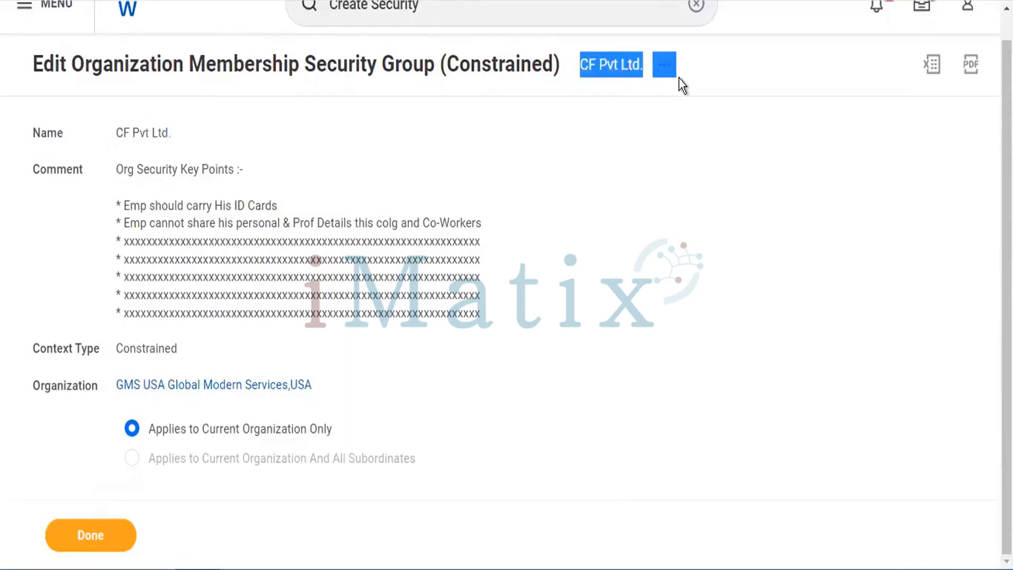
pyautogui.click(679, 78)
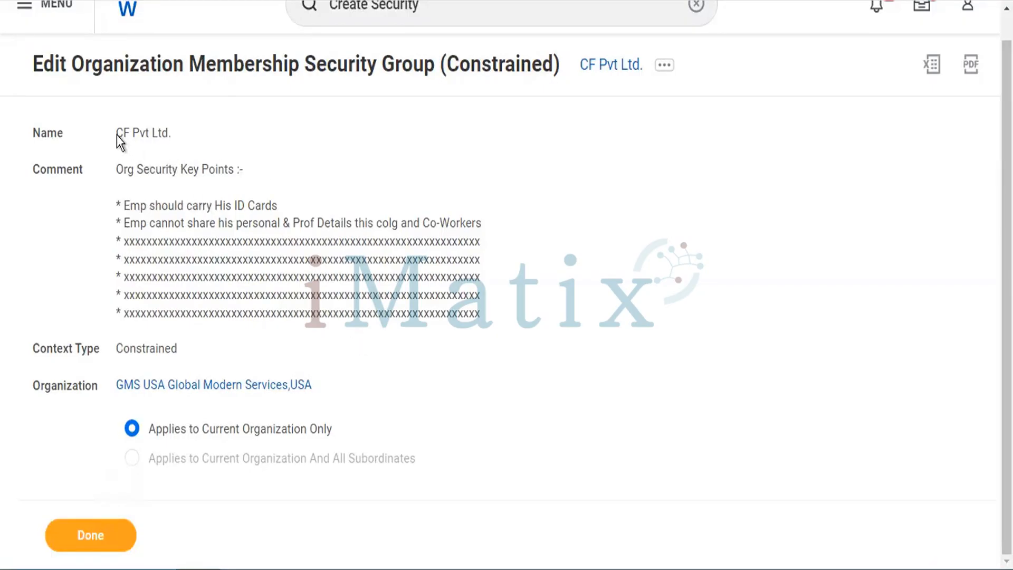
pyautogui.tripleClick(172, 133)
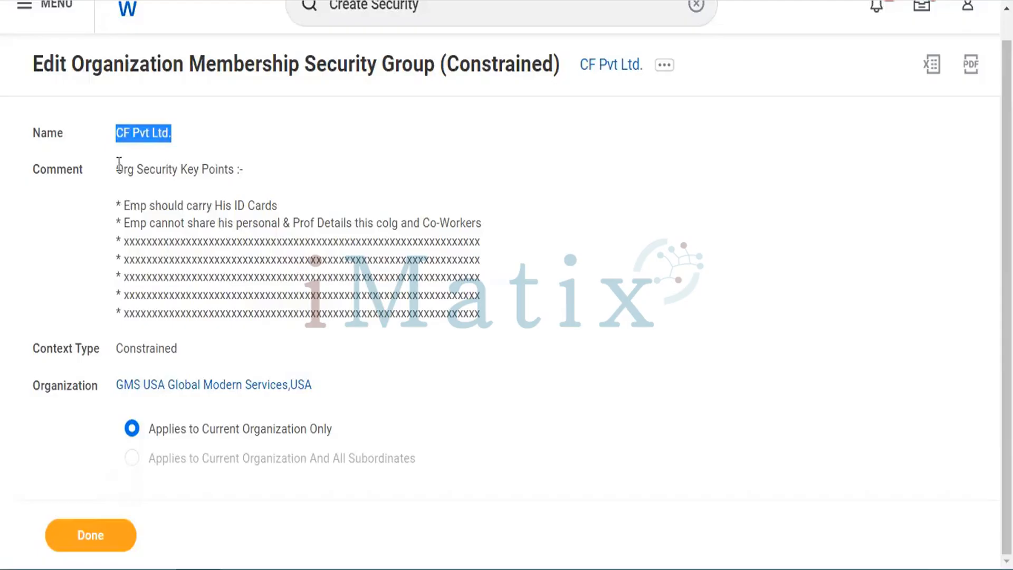
pyautogui.moveTo(118, 167); pyautogui.dragTo(510, 323)
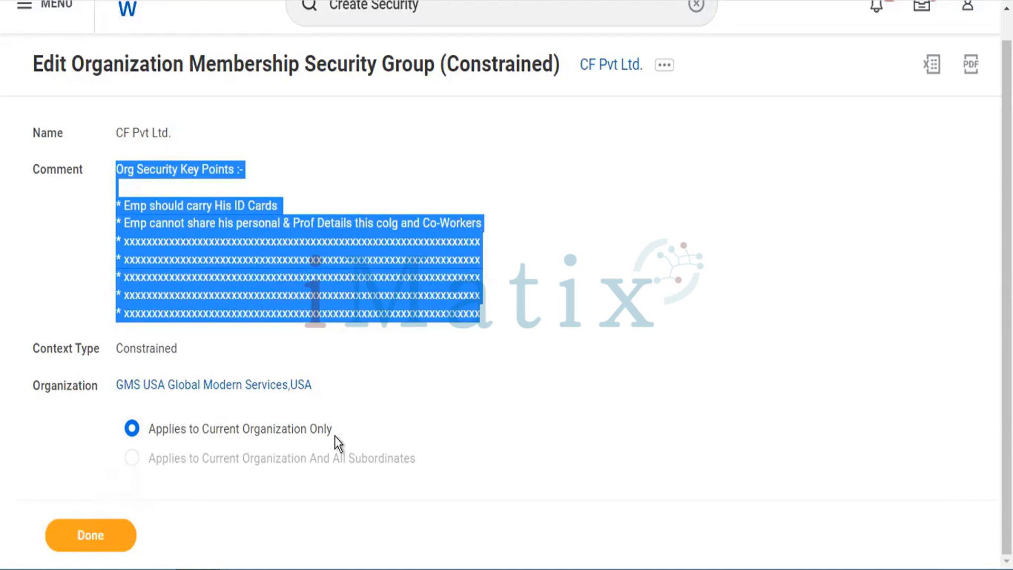
pyautogui.click(74, 541)
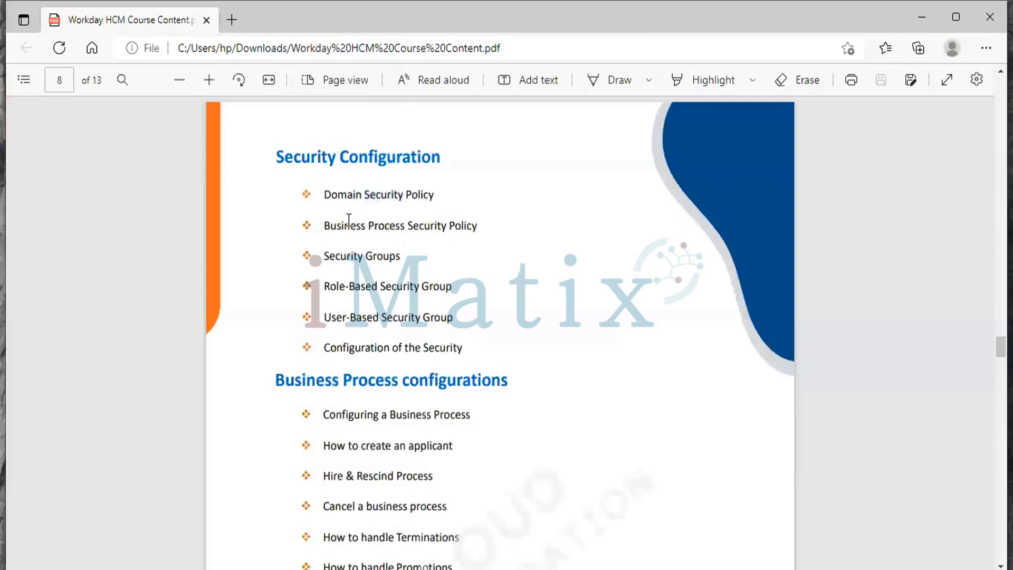
# - Select the Business Process Security Policy topic under Security Configuration in the Workday HCM Course Content PDF
pyautogui.tripleClick(348, 218)
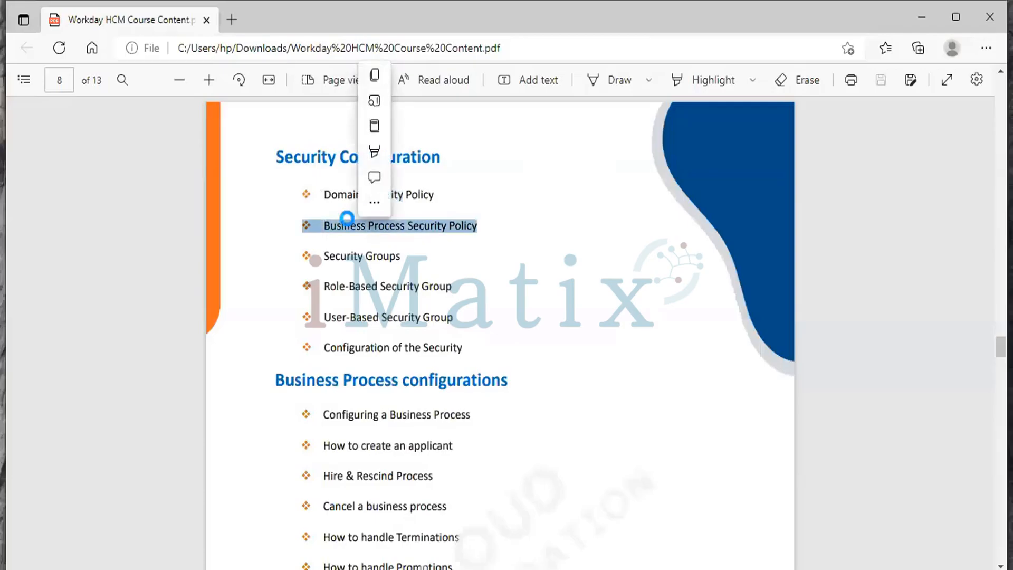